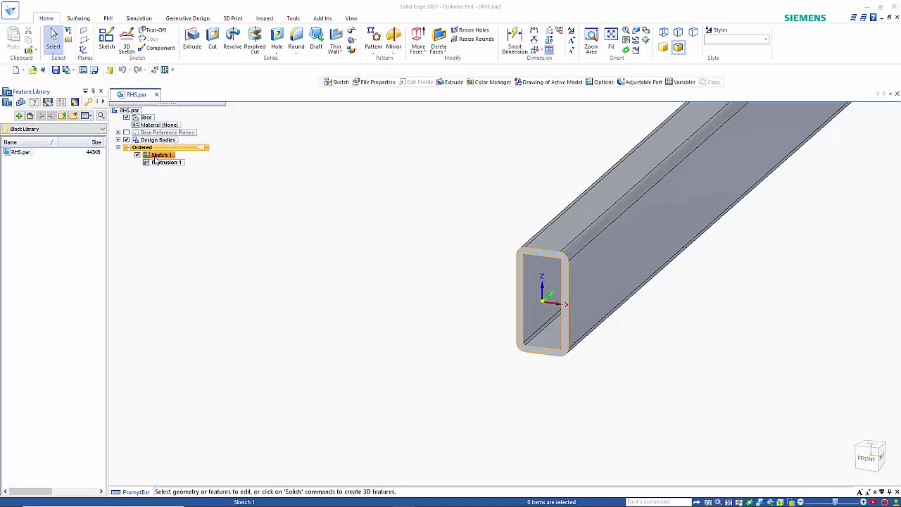
Select Sketch 1, the tube's profile sketch, in PathFinder.
{"action": "left_click", "coordinate": [154, 158]}
Edit Sketch 1's profile and zoom out to show its 50 by 100 dimensions.
{"action": "right_click", "coordinate": [155, 156]}
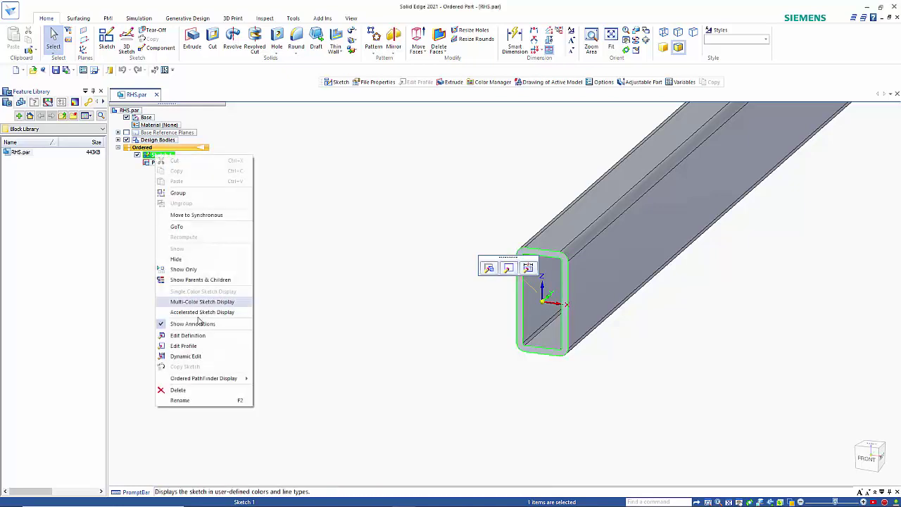
{"action": "left_click", "coordinate": [190, 346]}
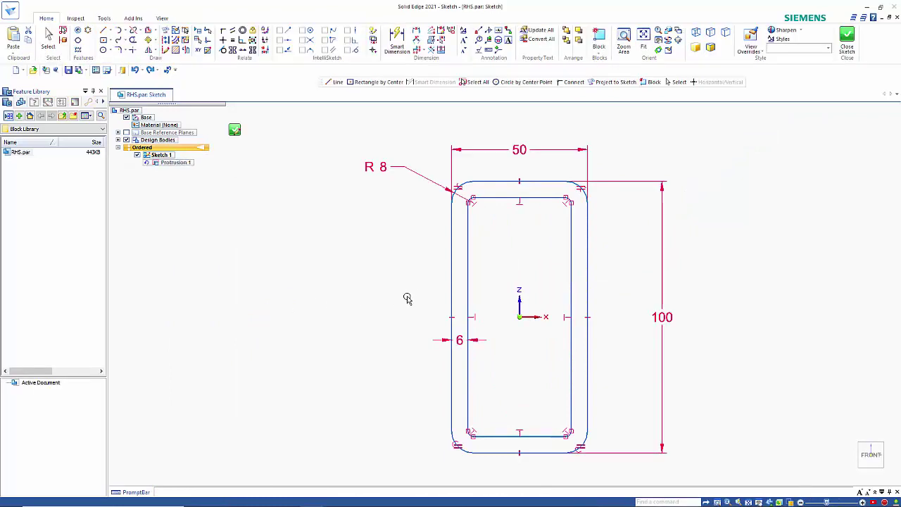
{"action": "scroll", "coordinate": [386, 334], "scroll_direction": "down", "scroll_amount": 2}
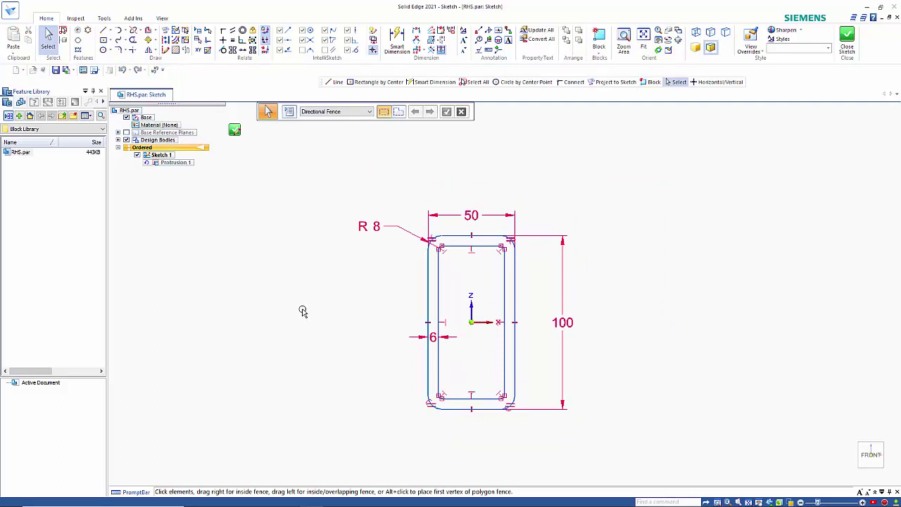
Save the entire 50 by 100 profile as a block named RHS, with origin at the sketch origin.
{"action": "key", "text": "ctrl+a"}
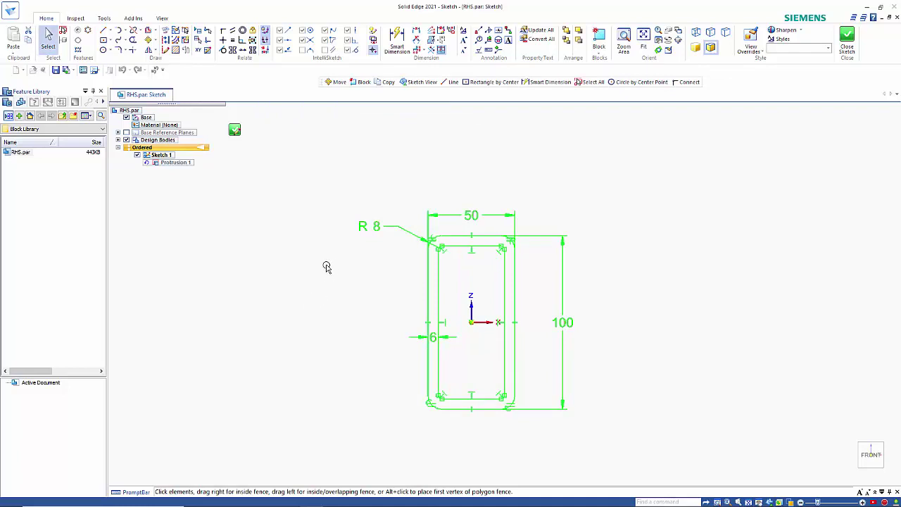
{"action": "left_click", "coordinate": [600, 41]}
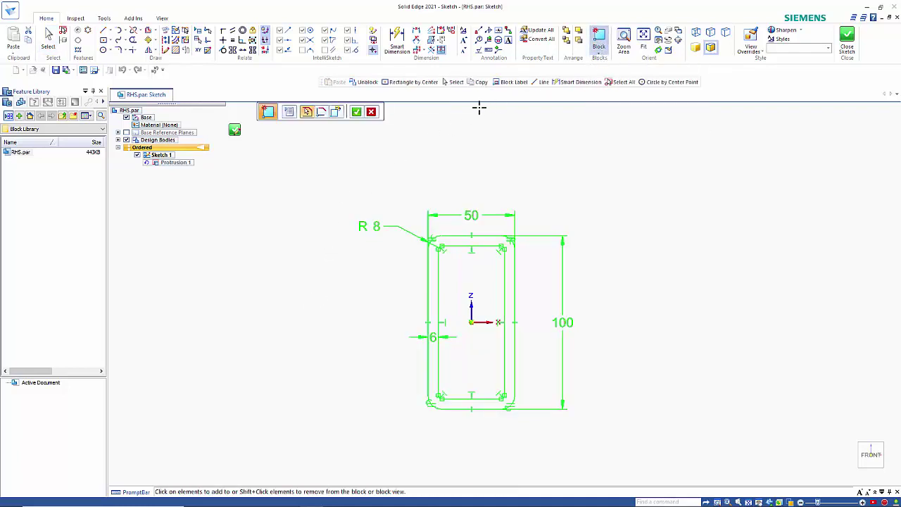
{"action": "left_click", "coordinate": [356, 111]}
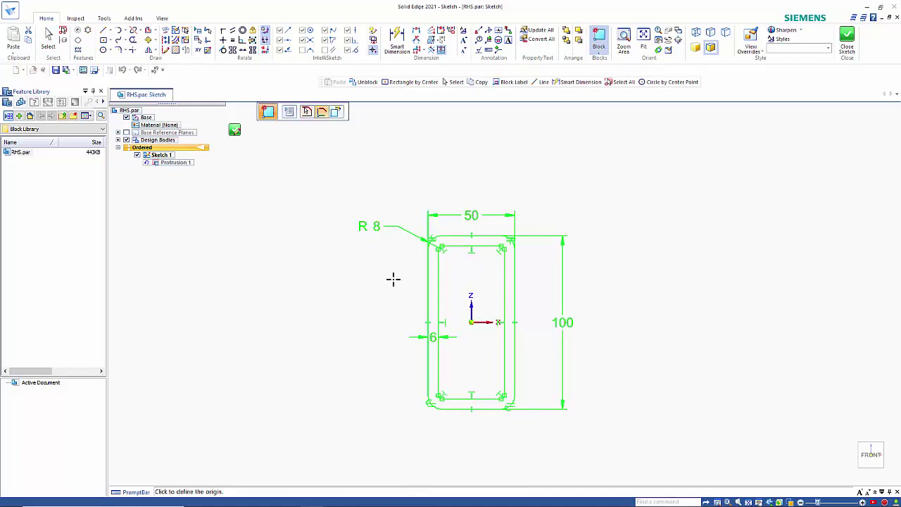
{"action": "left_click", "coordinate": [471, 322]}
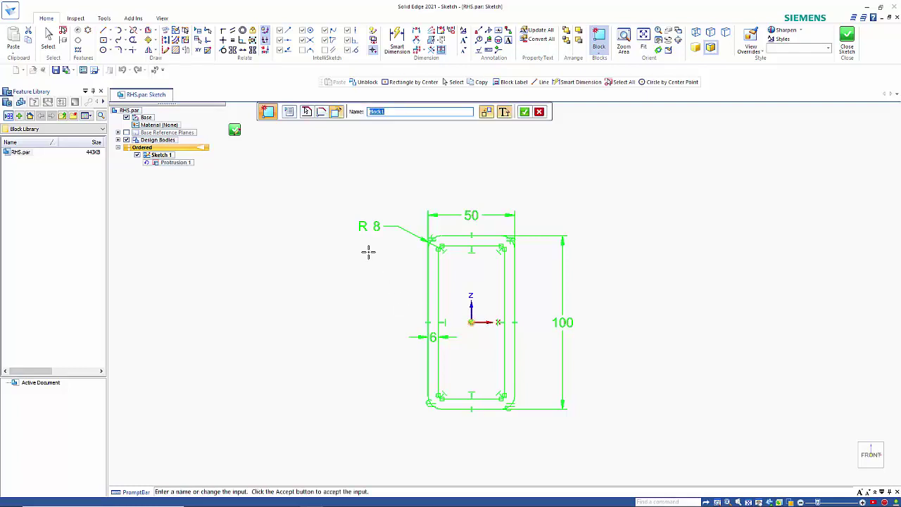
{"action": "type", "text": "RHS"}
{"action": "left_click", "coordinate": [525, 111]}
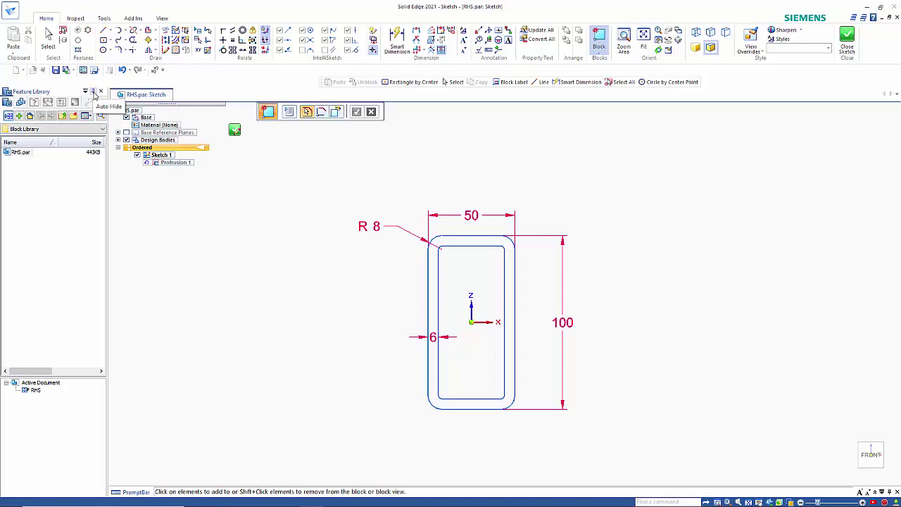
Set the Feature Library to auto-hide, then bring back its Block Library from Family of Parts.
{"action": "left_click", "coordinate": [92, 92]}
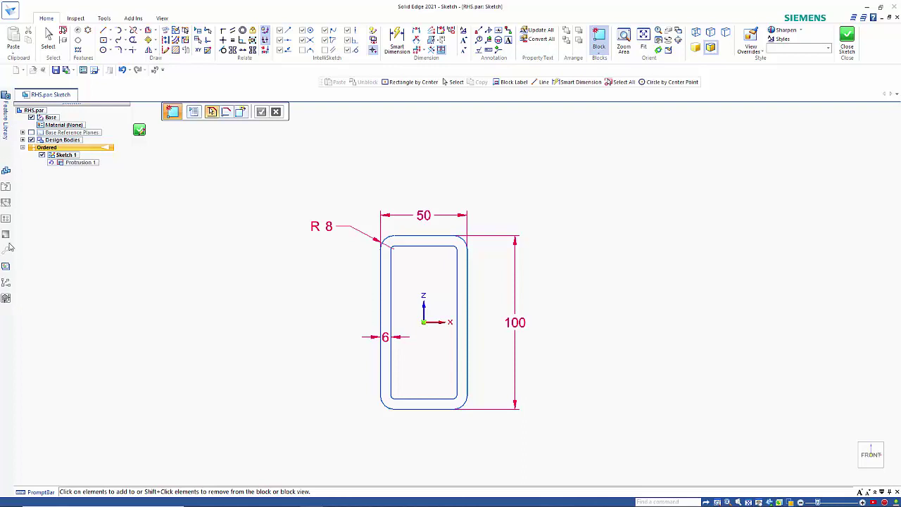
{"action": "left_click", "coordinate": [5, 173]}
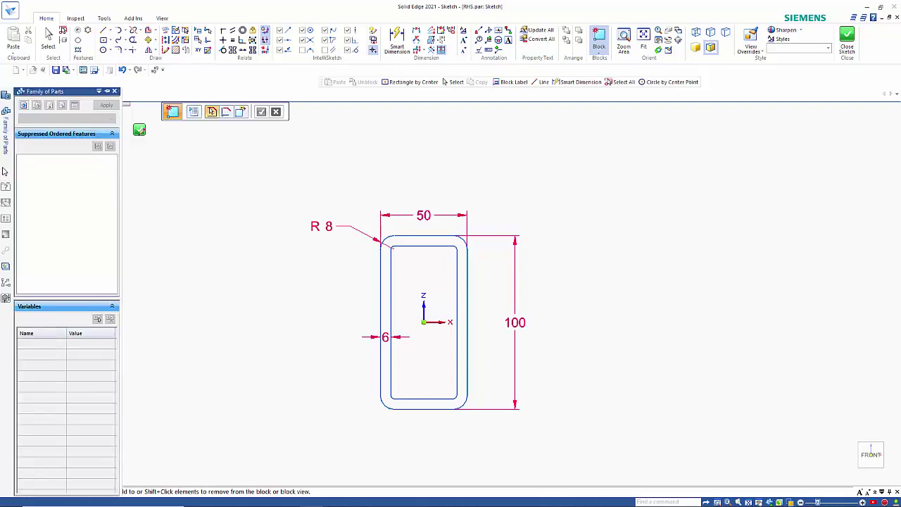
{"action": "left_click", "coordinate": [6, 99]}
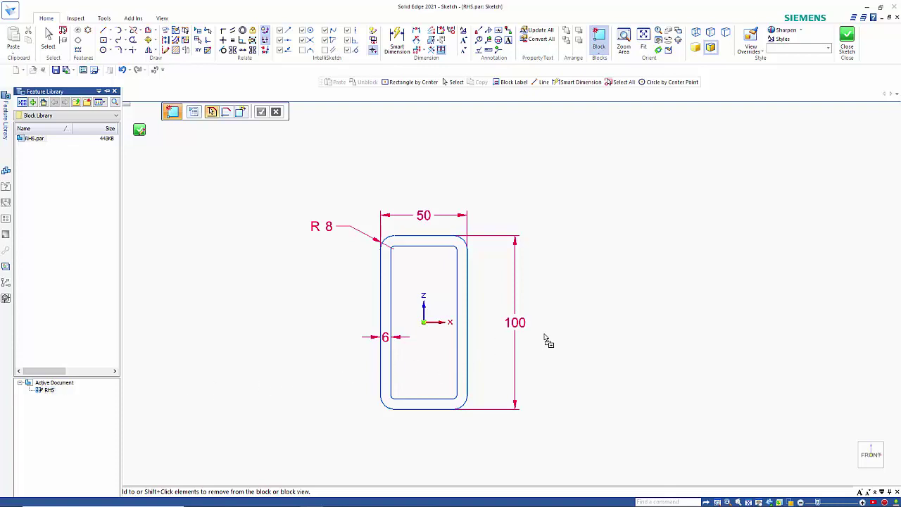
Cancel the pasted RHS copy, close the sketch and finish the protrusion to rebuild the tube.
{"action": "key", "text": "ctrl+v"}
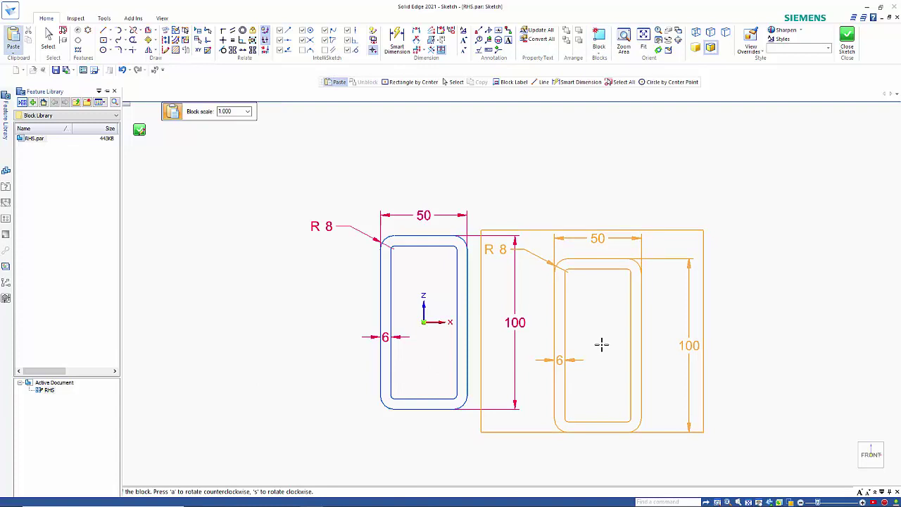
{"action": "key", "text": "Escape"}
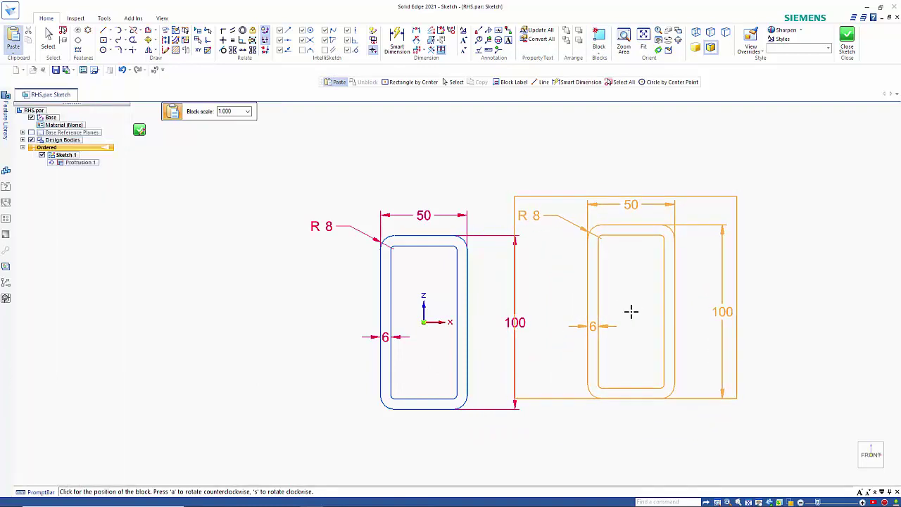
{"action": "left_click", "coordinate": [140, 132]}
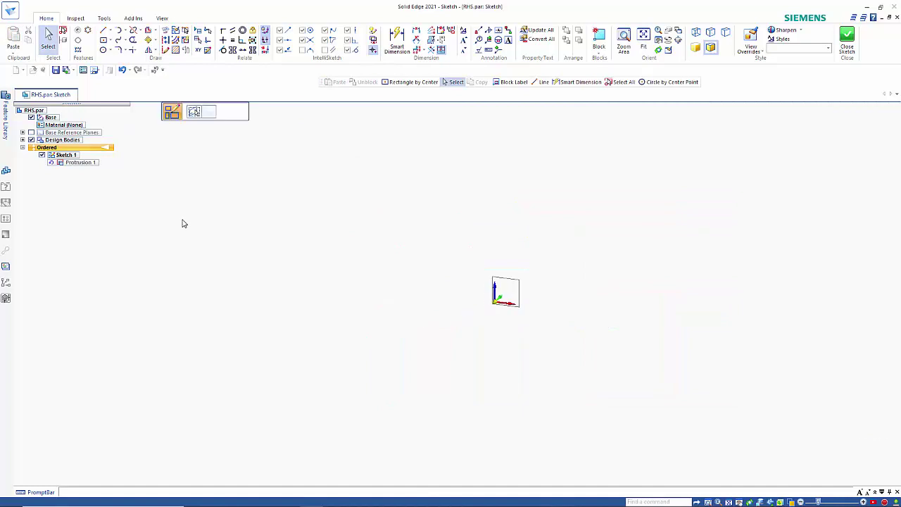
{"action": "left_click", "coordinate": [237, 165]}
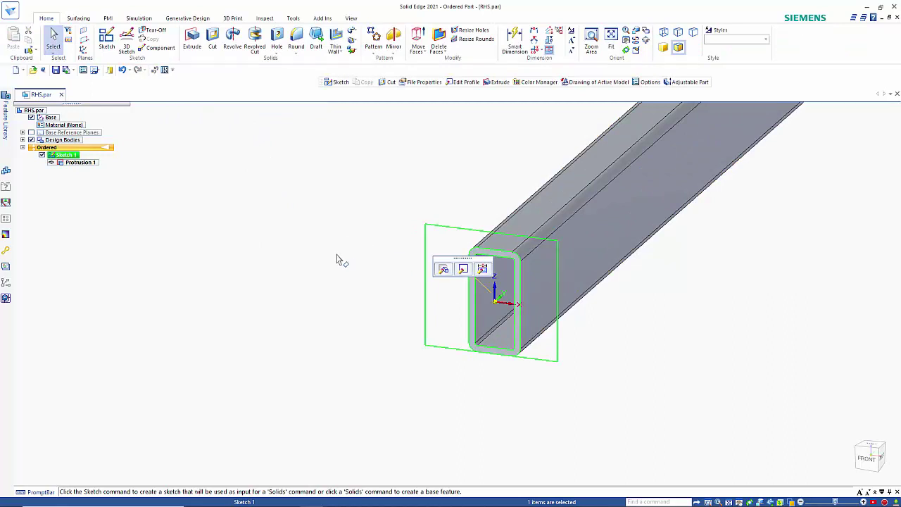
{"action": "scroll", "coordinate": [317, 285], "scroll_direction": "down", "scroll_amount": 2}
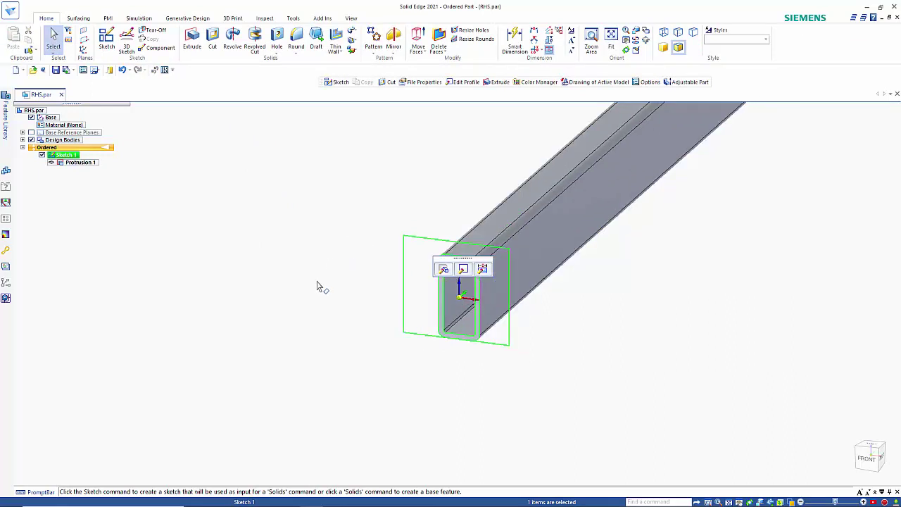
Create a part from iso metric part.par, transition it to Ordered, and sketch on the XZ plane.
{"action": "key", "text": "ctrl+n"}
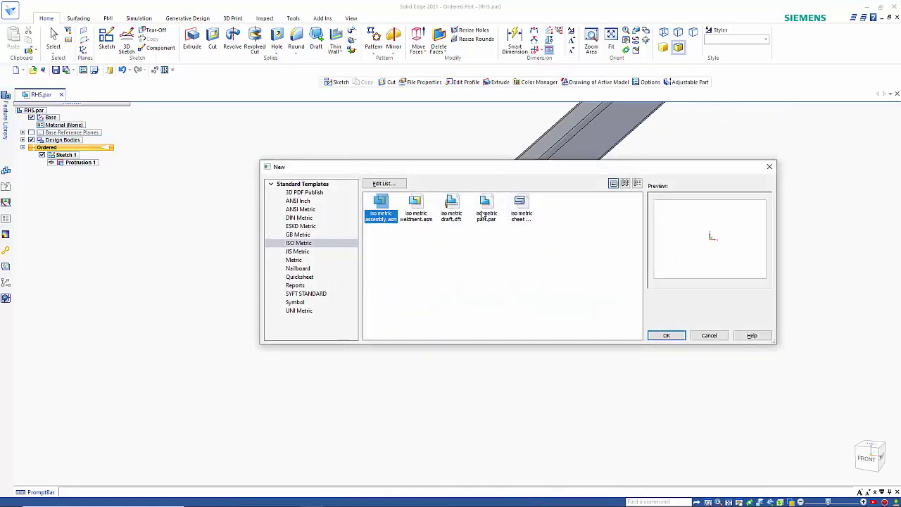
{"action": "double_click", "coordinate": [486, 204]}
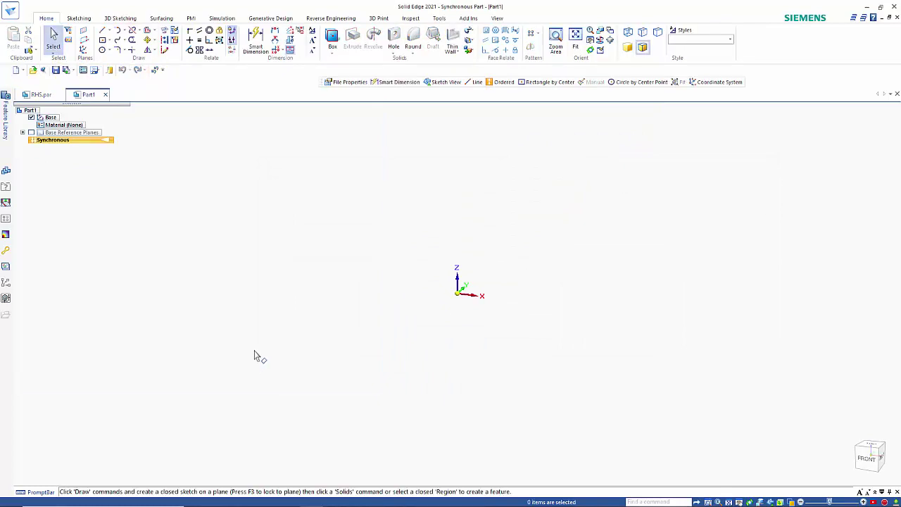
{"action": "right_click", "coordinate": [106, 144]}
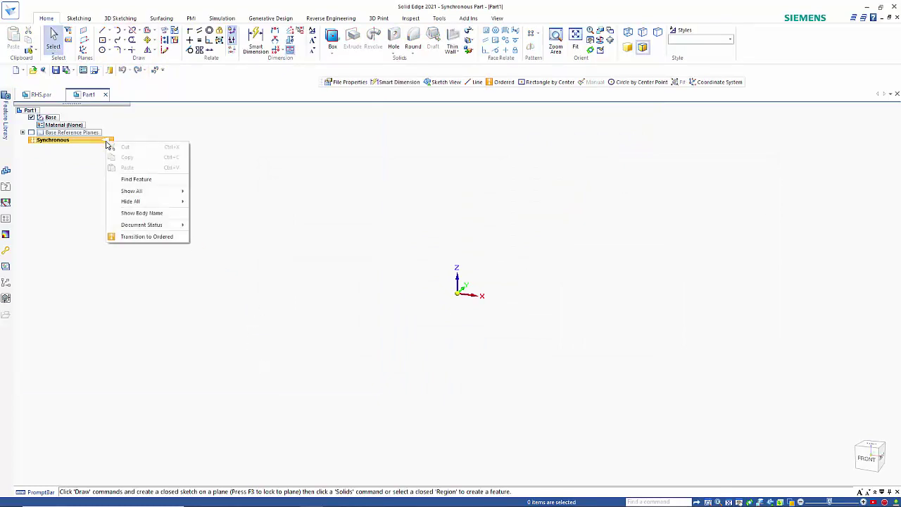
{"action": "left_click", "coordinate": [145, 237]}
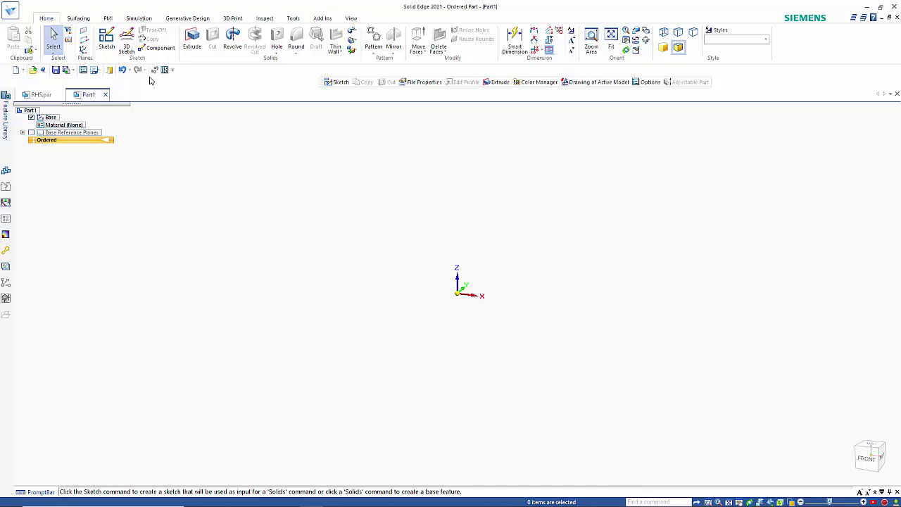
{"action": "left_click", "coordinate": [107, 39]}
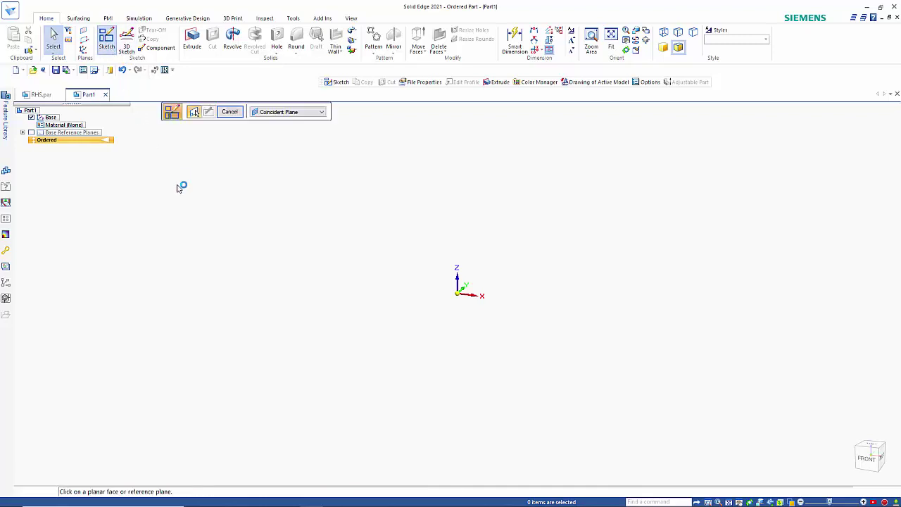
{"action": "left_click", "coordinate": [466, 283]}
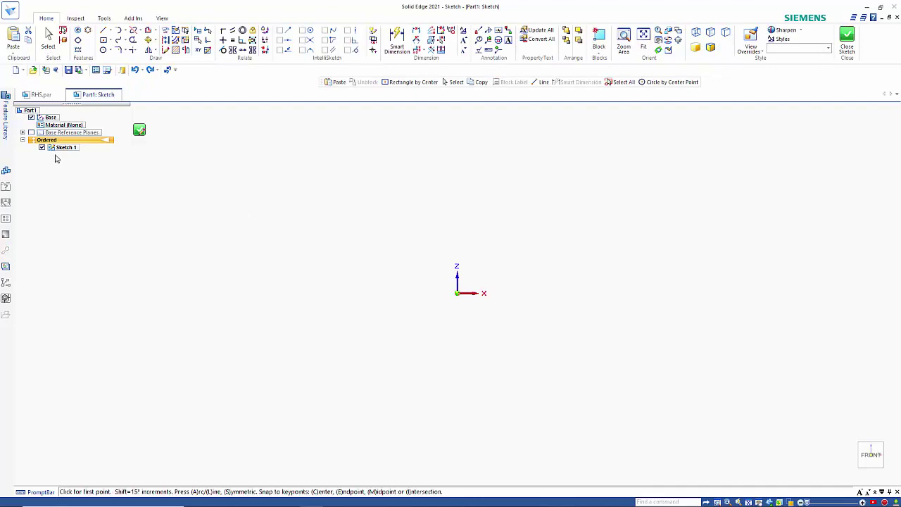
Pin the Feature Library, load RHS.par's blocks, and drop the RHS block at the sketch origin.
{"action": "mouse_move", "coordinate": [6, 118]}
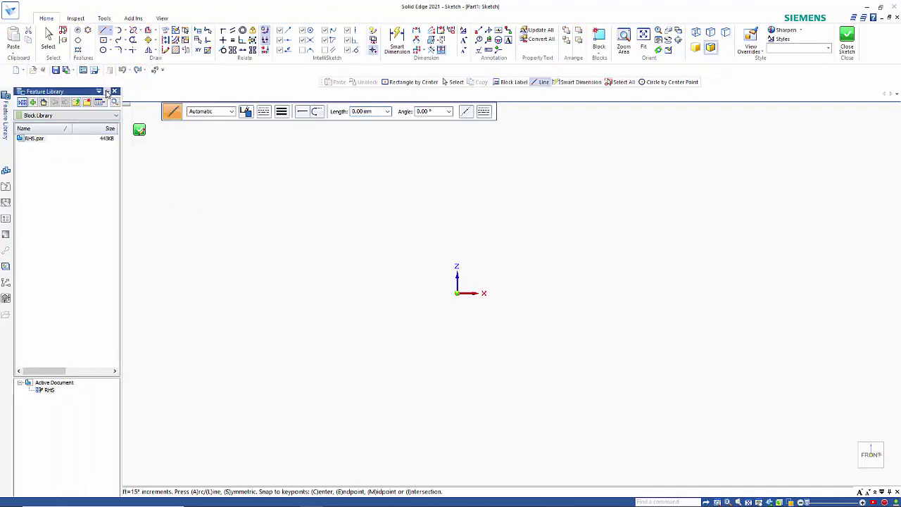
{"action": "left_click", "coordinate": [107, 92]}
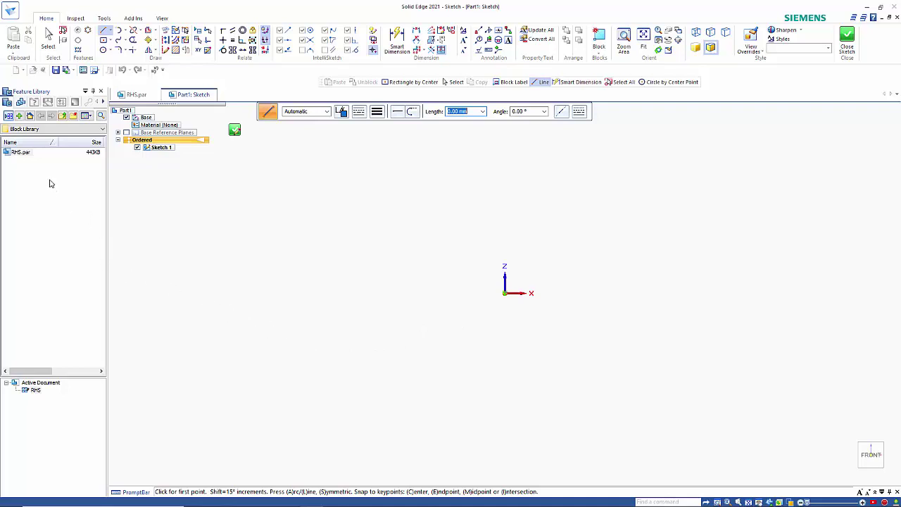
{"action": "left_click", "coordinate": [19, 152]}
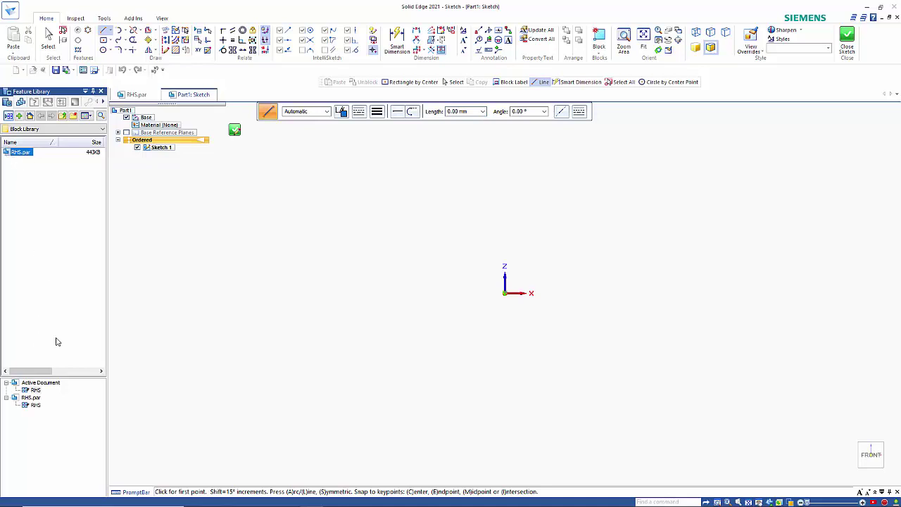
{"action": "left_click", "coordinate": [34, 405]}
{"action": "mouse_move", "coordinate": [26, 407]}
{"action": "left_mouse_down"}
{"action": "mouse_move", "coordinate": [416, 342]}
{"action": "mouse_move", "coordinate": [458, 322]}
{"action": "left_mouse_up"}
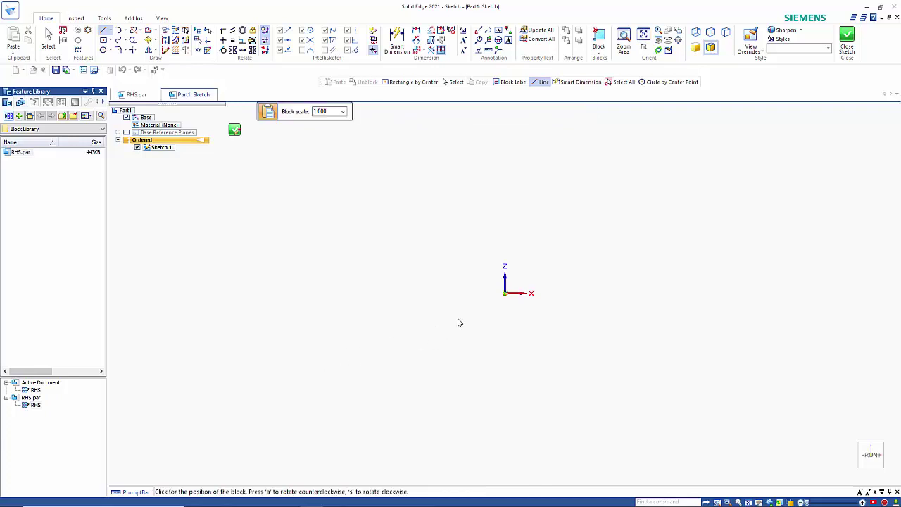
{"action": "left_click", "coordinate": [506, 295]}
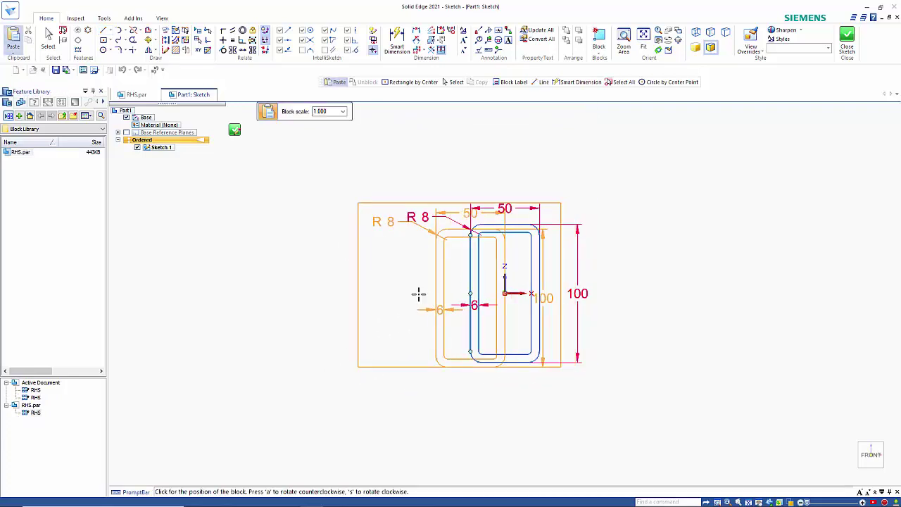
{"action": "key", "text": "Escape"}
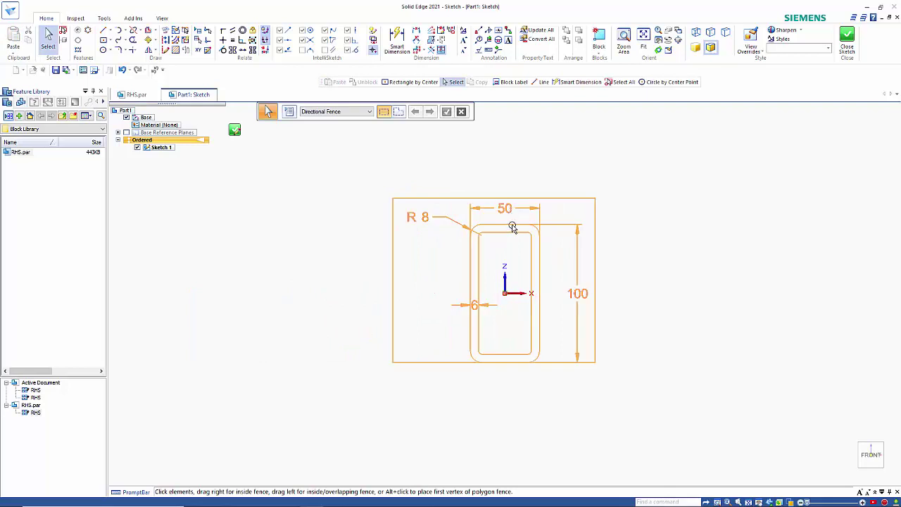
Unblock the placed RHS block into editable sketch geometry.
{"action": "right_click", "coordinate": [512, 227]}
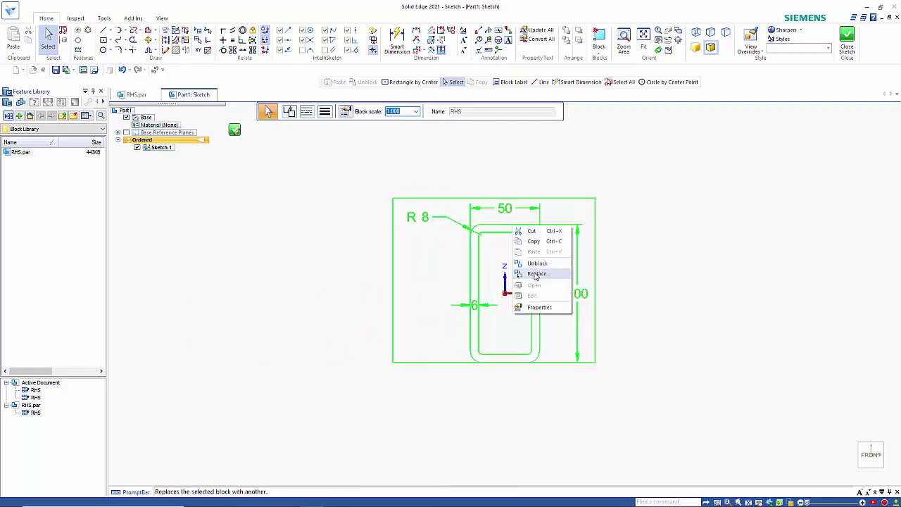
{"action": "left_click", "coordinate": [601, 54]}
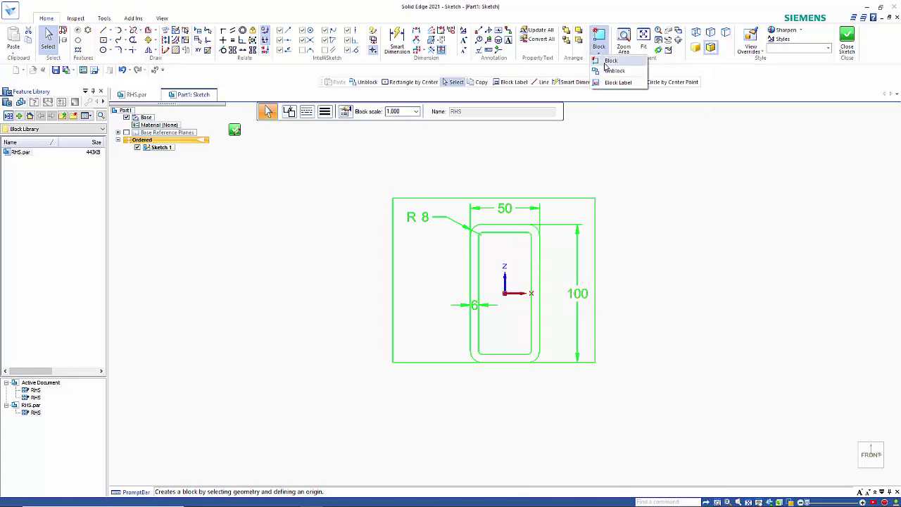
{"action": "left_click", "coordinate": [606, 71]}
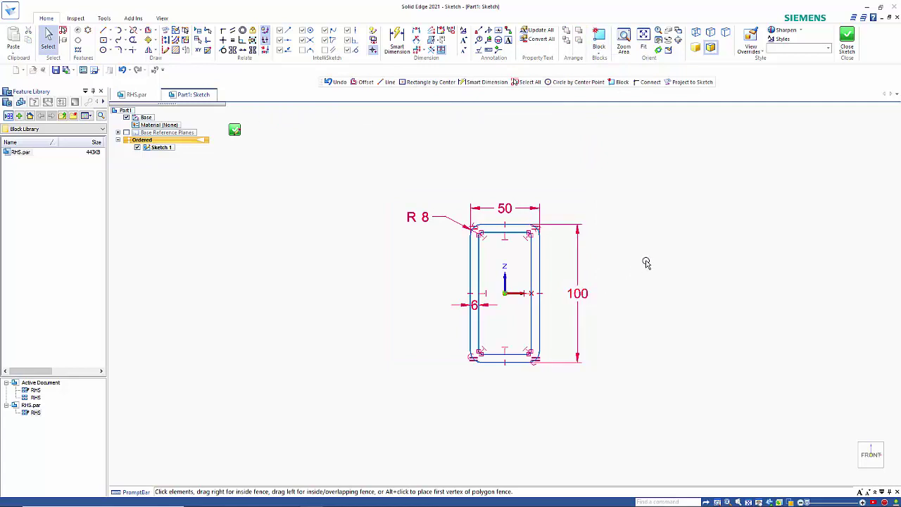
Change the profile height from 100 to 150 and the width from 50 to 80.
{"action": "type", "text": "150"}
{"action": "key", "text": "Return"}
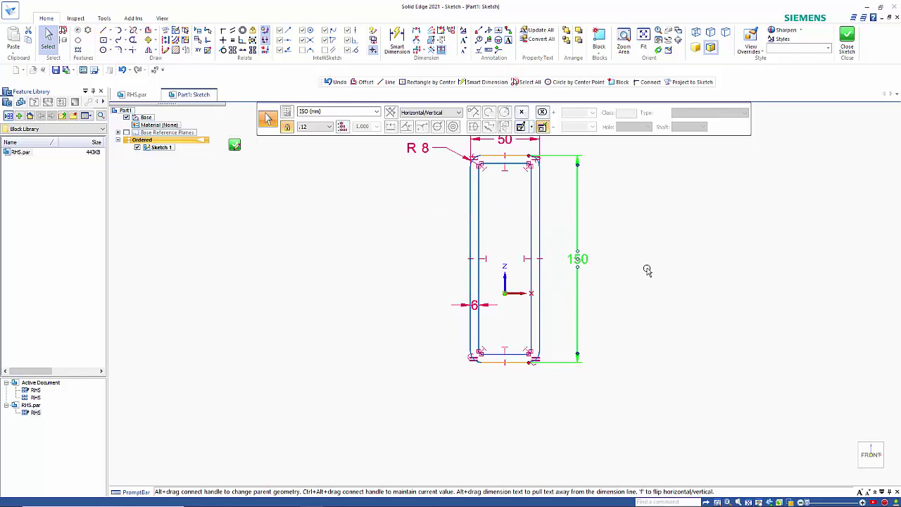
{"action": "scroll", "coordinate": [517, 253], "scroll_direction": "down", "scroll_amount": 1}
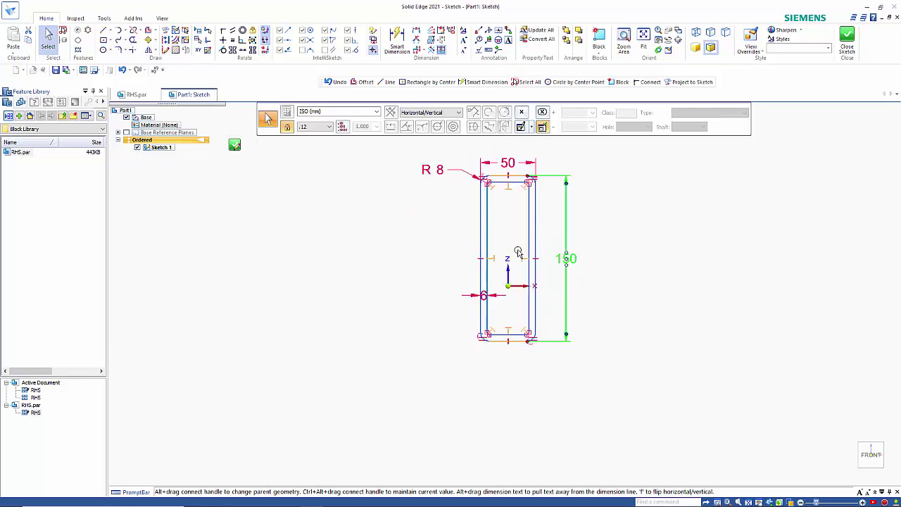
{"action": "left_click", "coordinate": [510, 164]}
{"action": "type", "text": "80"}
{"action": "key", "text": "Return"}
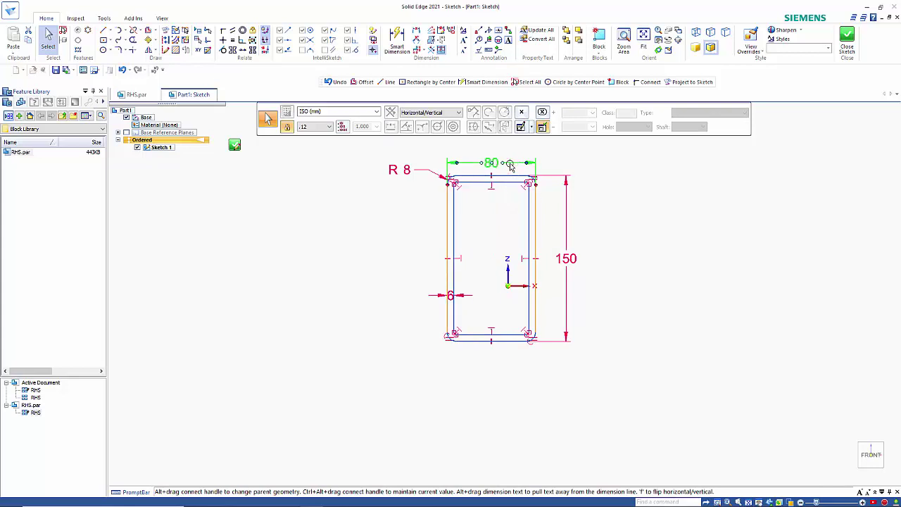
{"action": "left_click", "coordinate": [367, 283]}
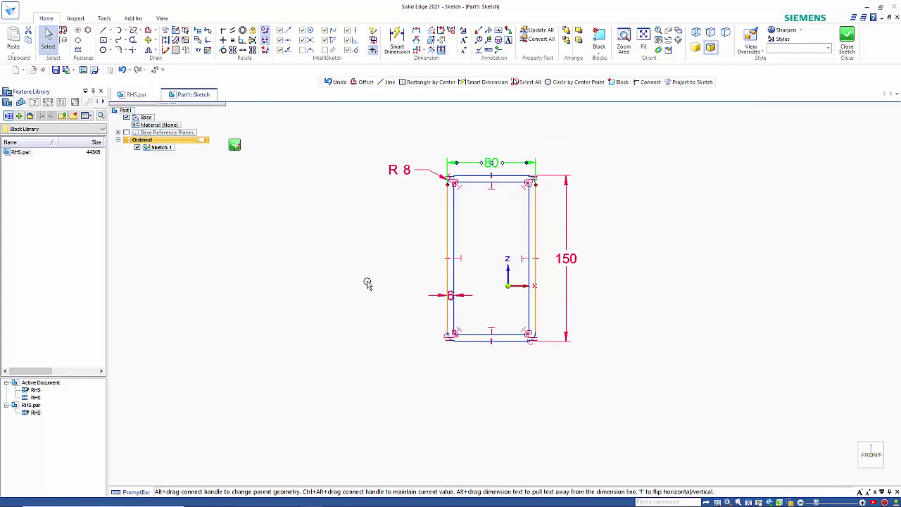
Move the whole 80 by 150 profile 15 mm and 25 mm to recentre it on the origin.
{"action": "key", "text": "ctrl+a"}
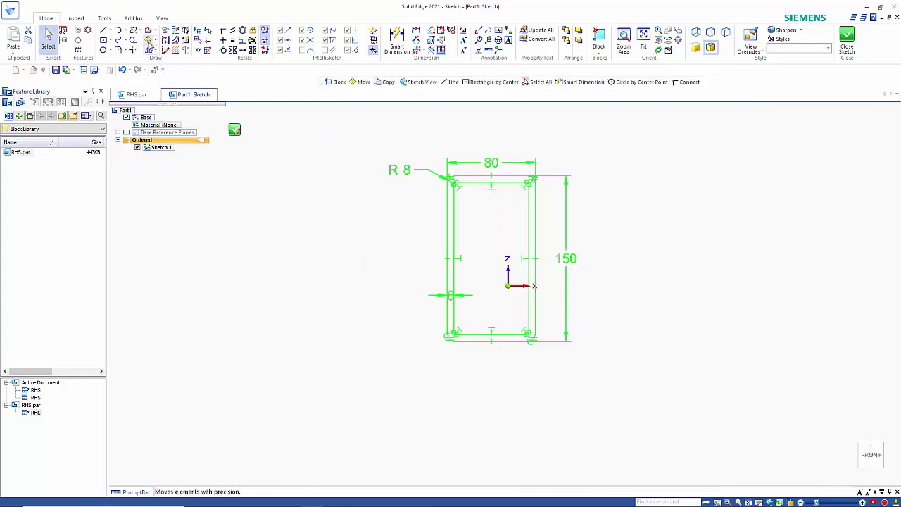
{"action": "left_click", "coordinate": [149, 42]}
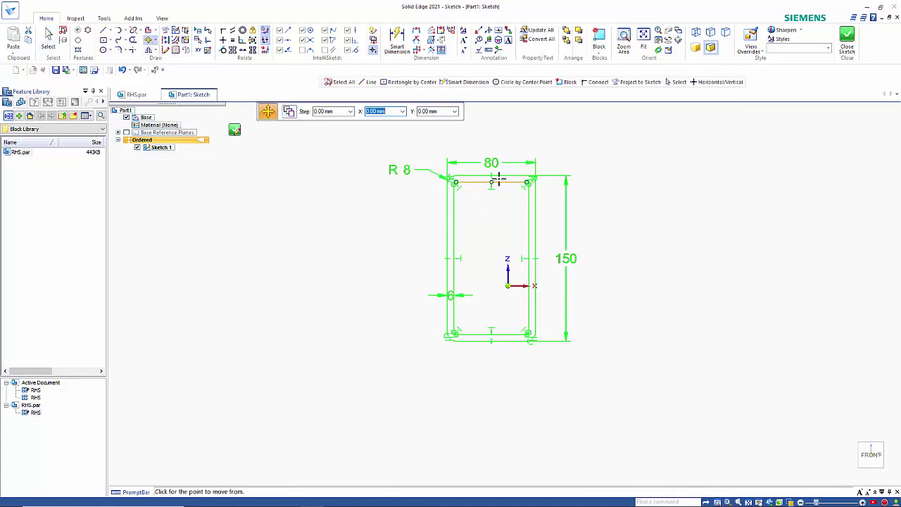
{"action": "left_click", "coordinate": [491, 257]}
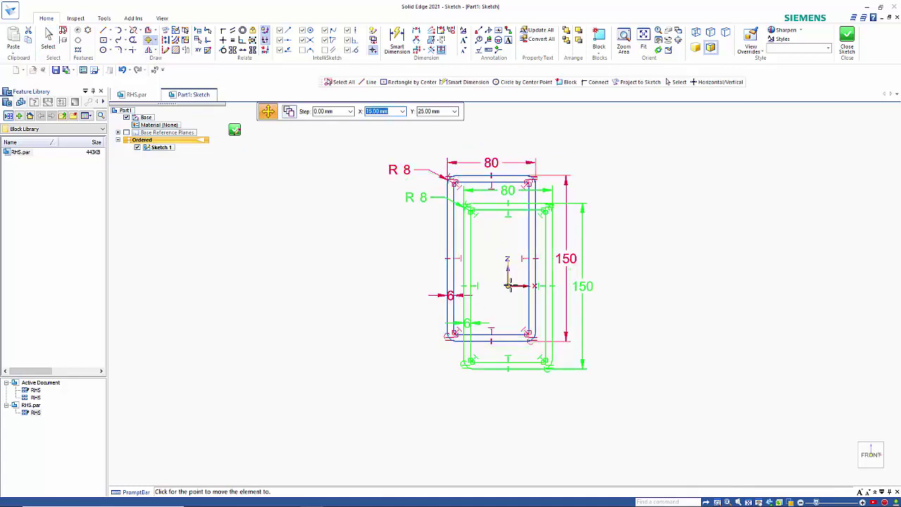
{"action": "left_click", "coordinate": [508, 284]}
{"action": "right_click", "coordinate": [352, 249]}
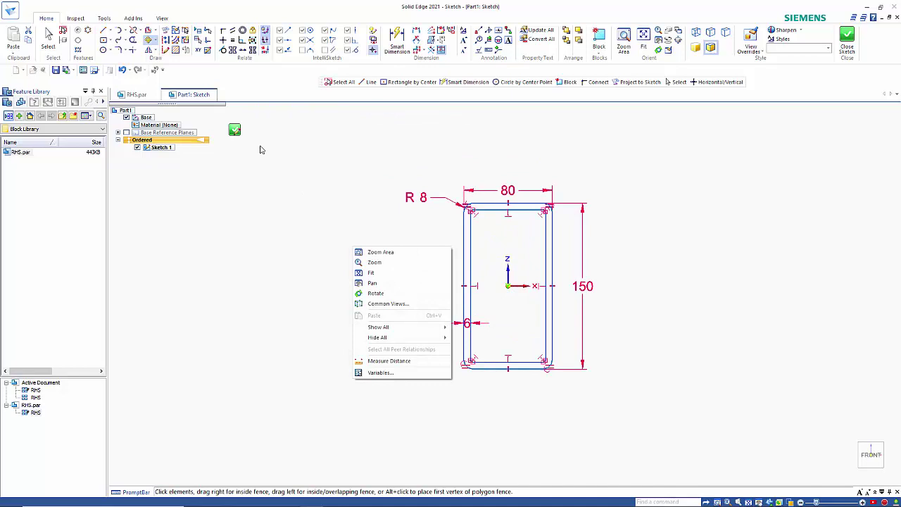
{"action": "left_click", "coordinate": [285, 166]}
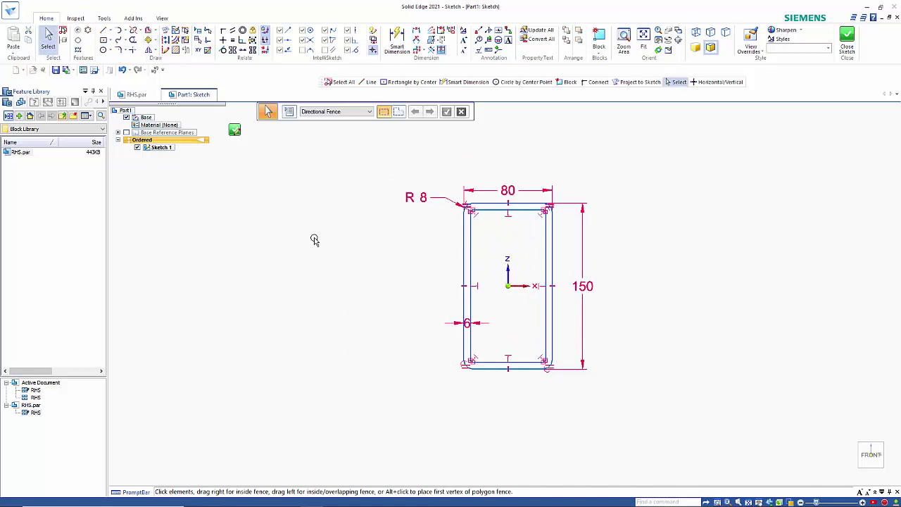
Close Sketch 1 and finish the sketch feature holding the 80 by 150 profile.
{"action": "left_click", "coordinate": [237, 130]}
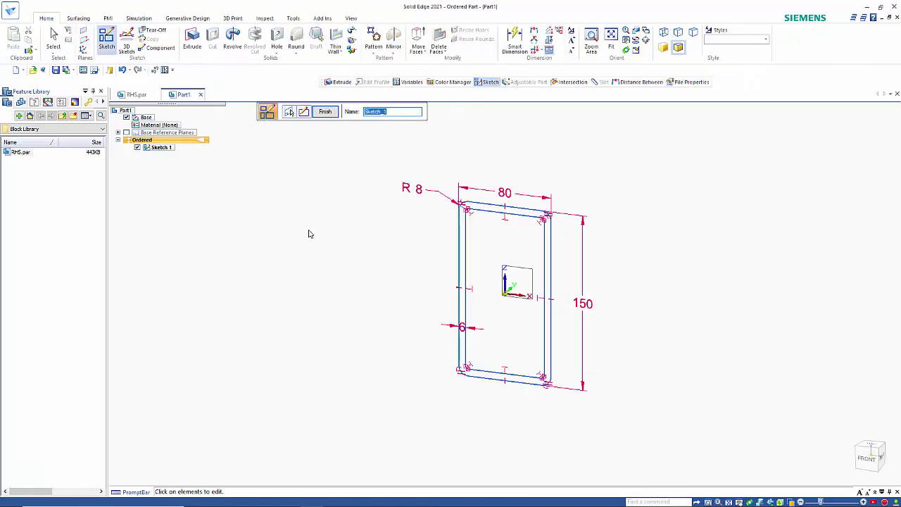
{"action": "key", "text": "Return"}
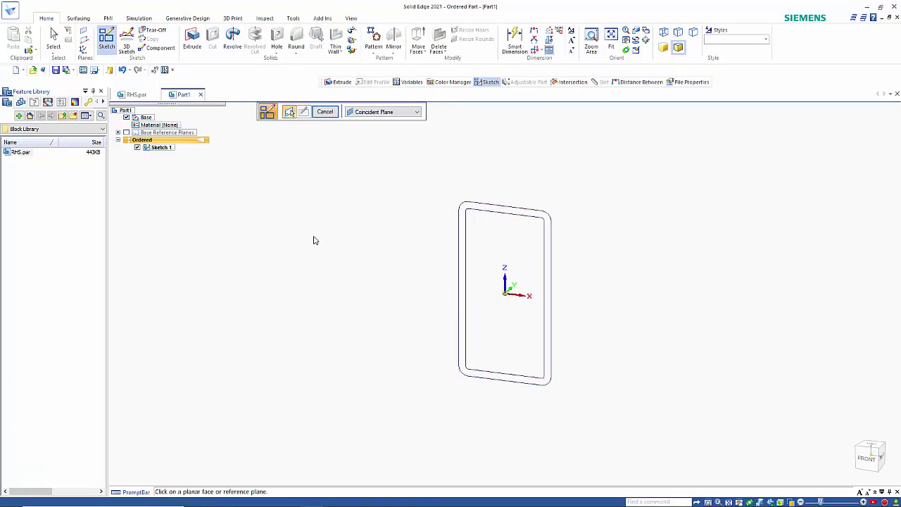